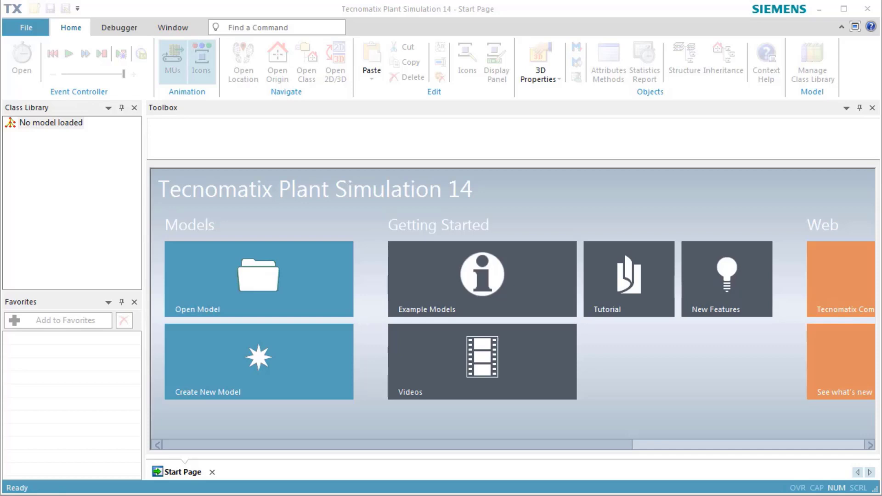
Create a new 3D model and show its frame maximized in Planning View, panned into place
{"action": "left_click", "coordinate": [321, 359]}
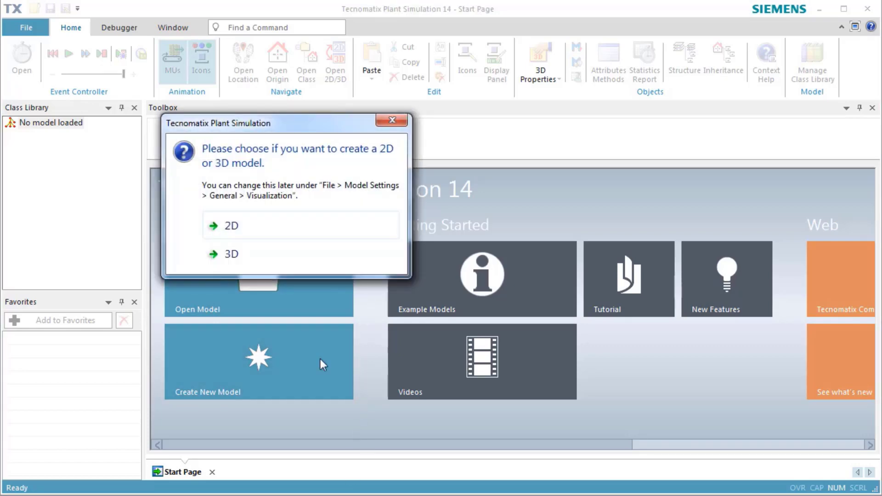
{"action": "left_click", "coordinate": [321, 255]}
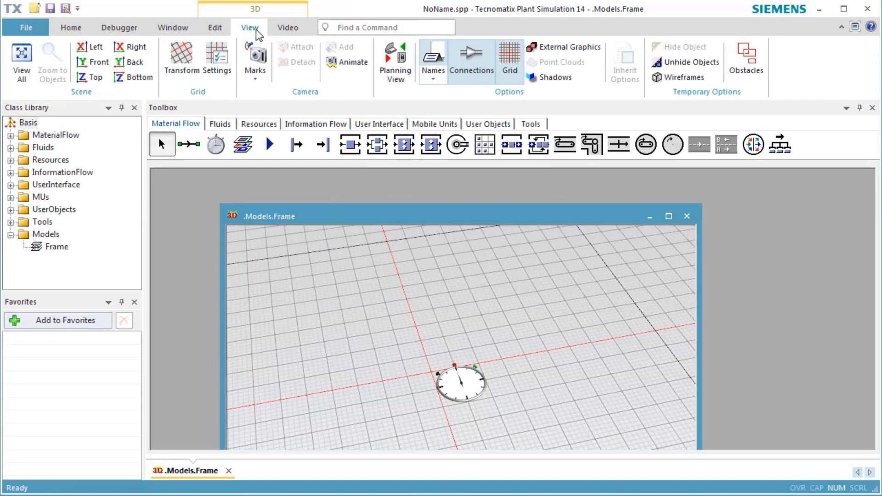
{"action": "left_click", "coordinate": [385, 72]}
{"action": "left_click", "coordinate": [669, 219]}
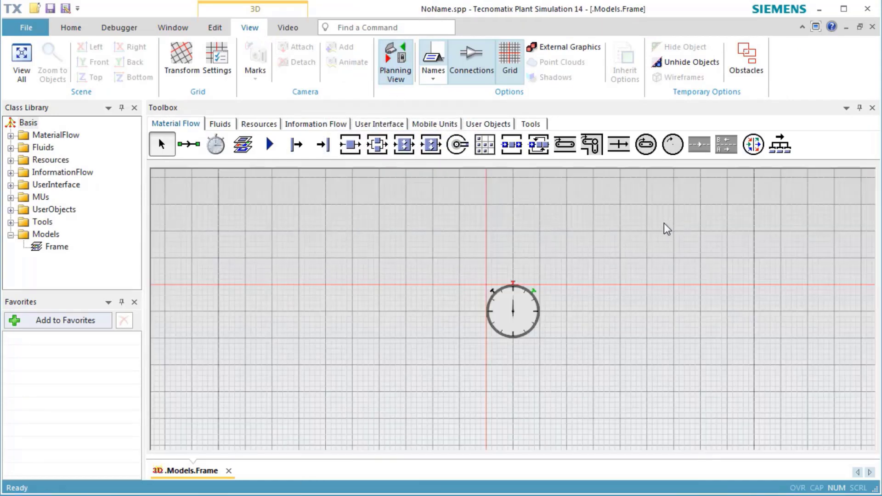
{"action": "left_click_drag", "start_coordinate": [601, 323], "coordinate": [282, 221]}
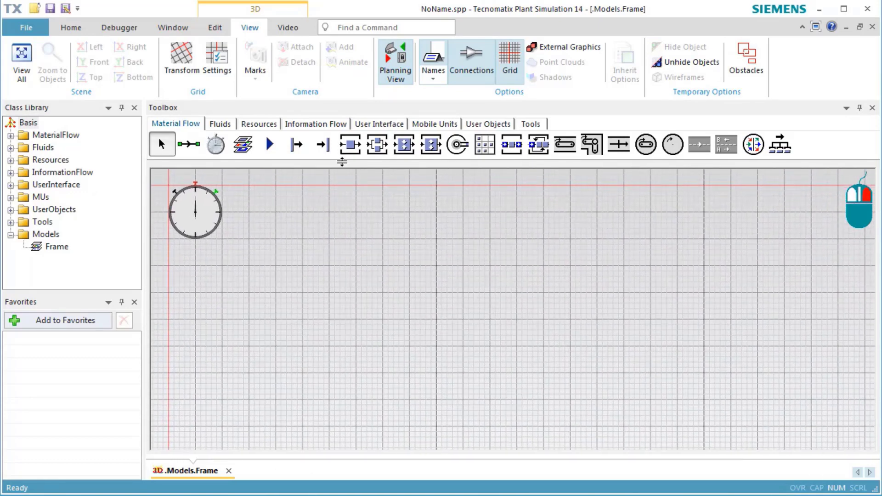
Place a Source and the first SingleProc station to its right
{"action": "left_click", "coordinate": [300, 146]}
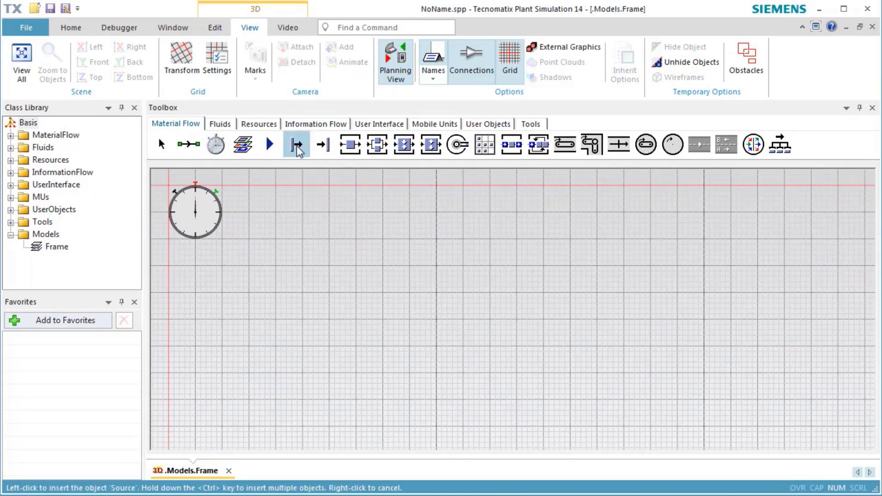
{"action": "left_click", "coordinate": [182, 349]}
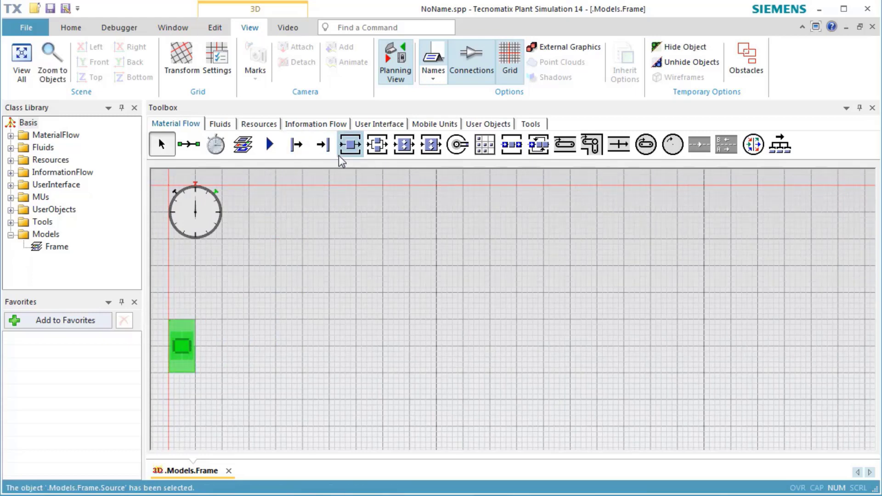
{"action": "left_click", "coordinate": [348, 146]}
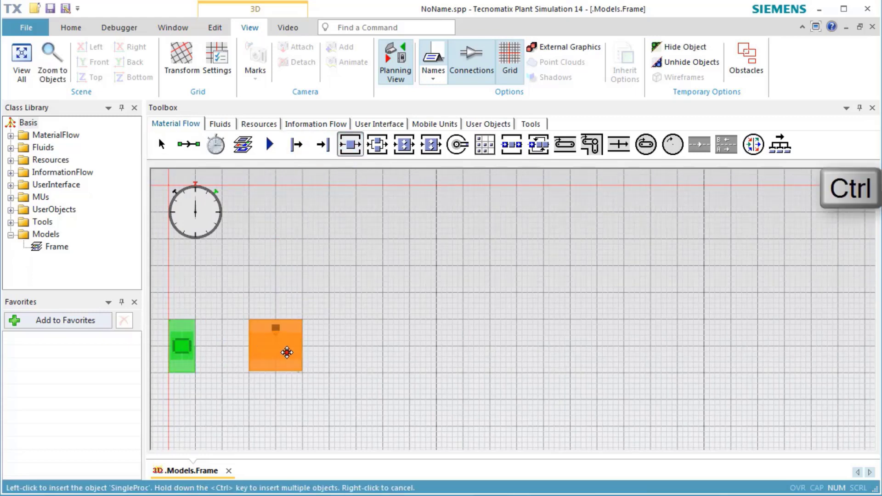
{"action": "left_click", "coordinate": [288, 352], "text": "ctrl"}
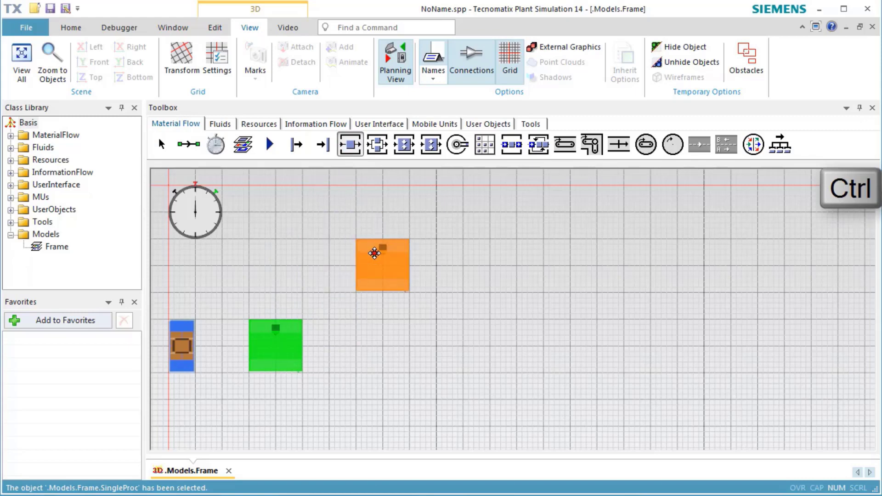
Add three stacked parallel SingleProc stations, a merging station and a Drain at the right
{"action": "left_click", "coordinate": [375, 253], "text": "ctrl"}
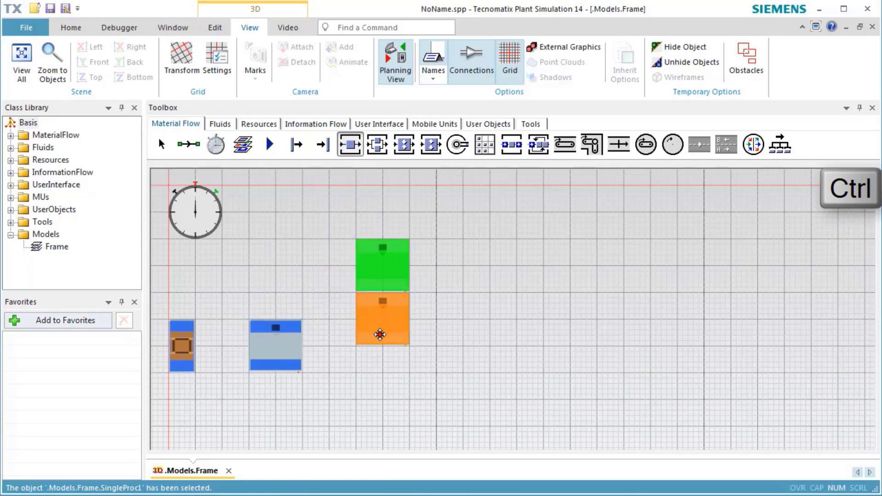
{"action": "left_click", "coordinate": [382, 349], "text": "ctrl"}
{"action": "left_click", "coordinate": [385, 425], "text": "ctrl"}
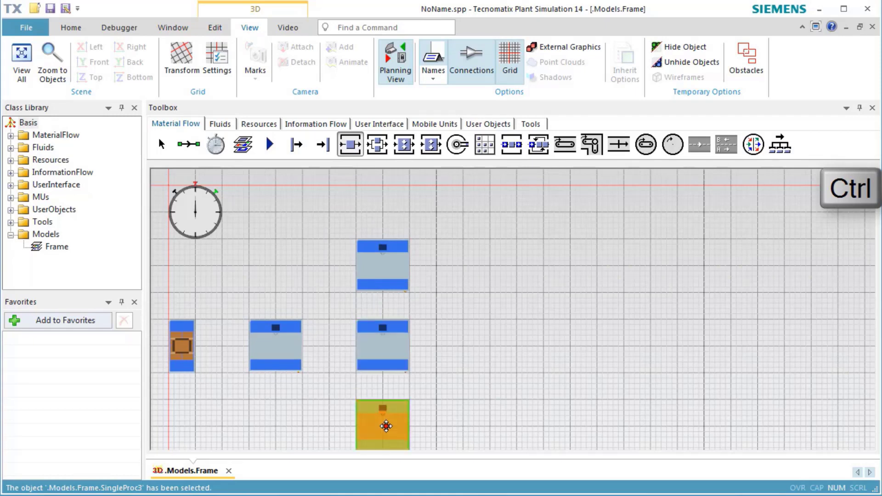
{"action": "left_click", "coordinate": [487, 345], "text": "ctrl"}
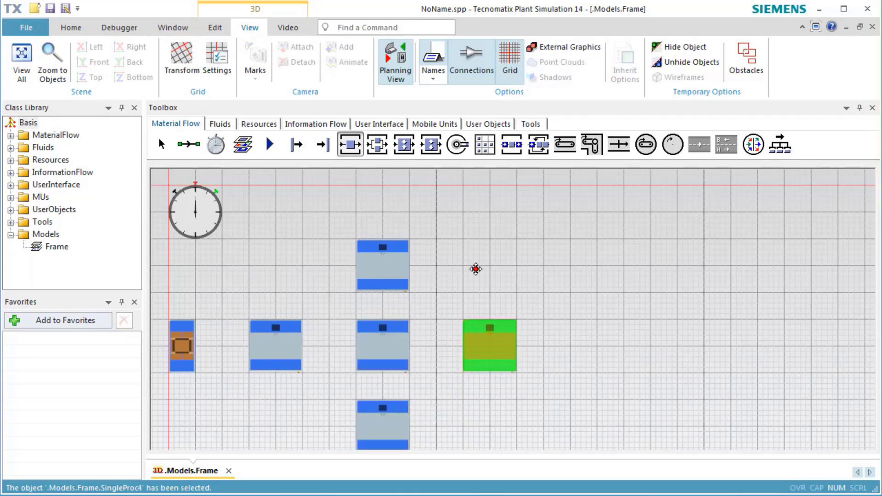
{"action": "left_click", "coordinate": [321, 153]}
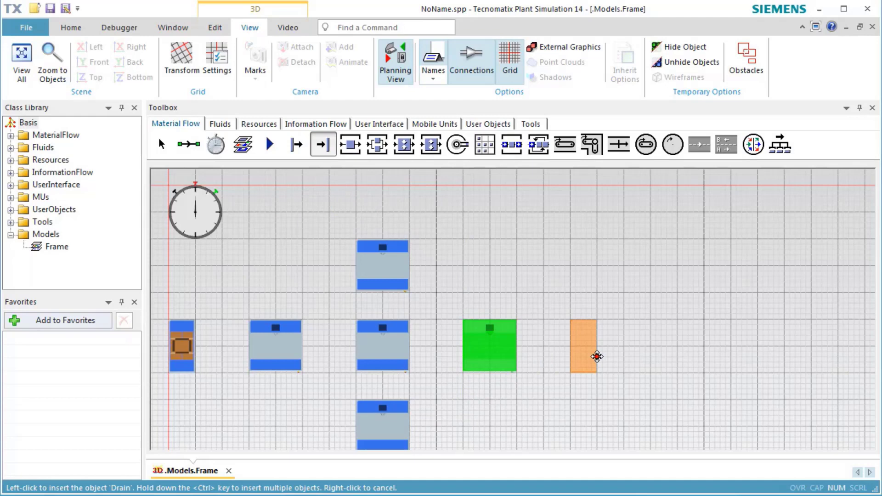
{"action": "left_click", "coordinate": [599, 356]}
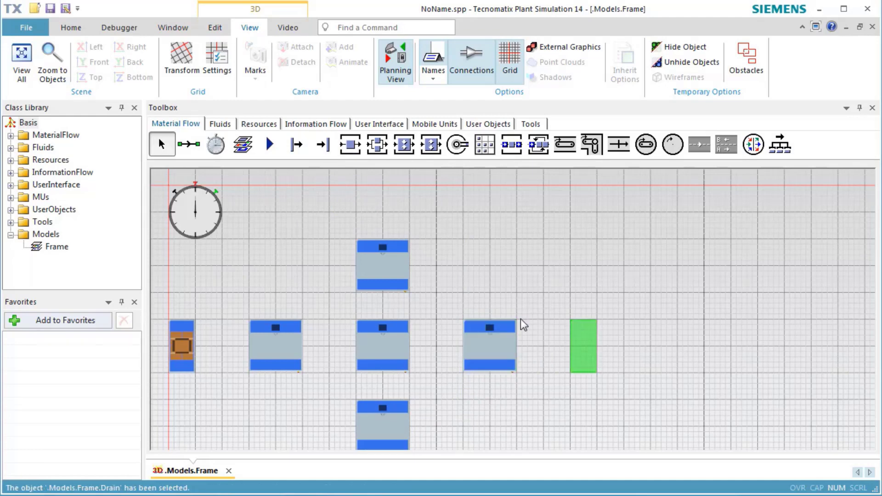
Connect the Source to the first station and branch it to the three parallel stations
{"action": "left_click", "coordinate": [193, 146], "text": "ctrl"}
{"action": "left_click", "coordinate": [183, 345], "text": "ctrl"}
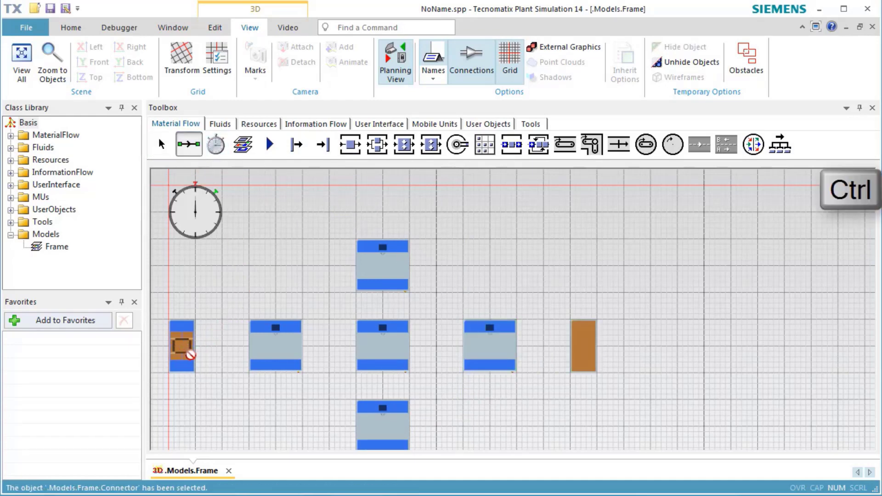
{"action": "left_click", "coordinate": [266, 350], "text": "ctrl"}
{"action": "left_click", "coordinate": [276, 345], "text": "ctrl"}
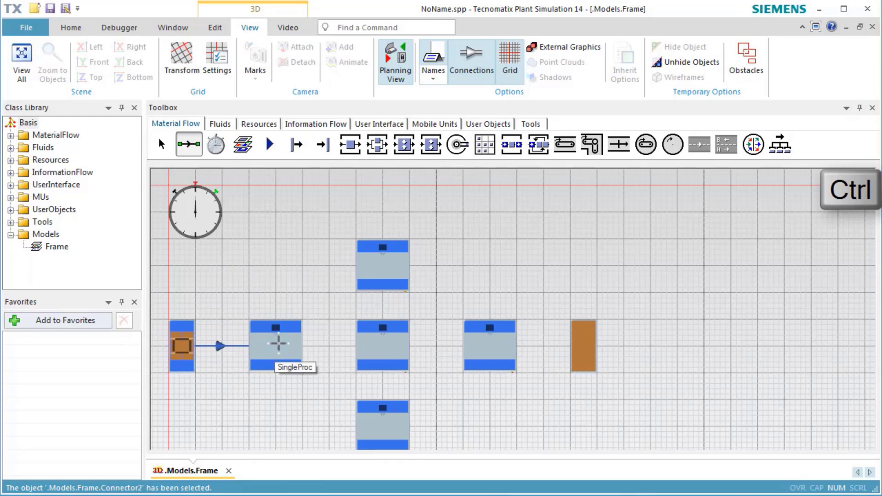
{"action": "left_click", "coordinate": [363, 267], "text": "ctrl"}
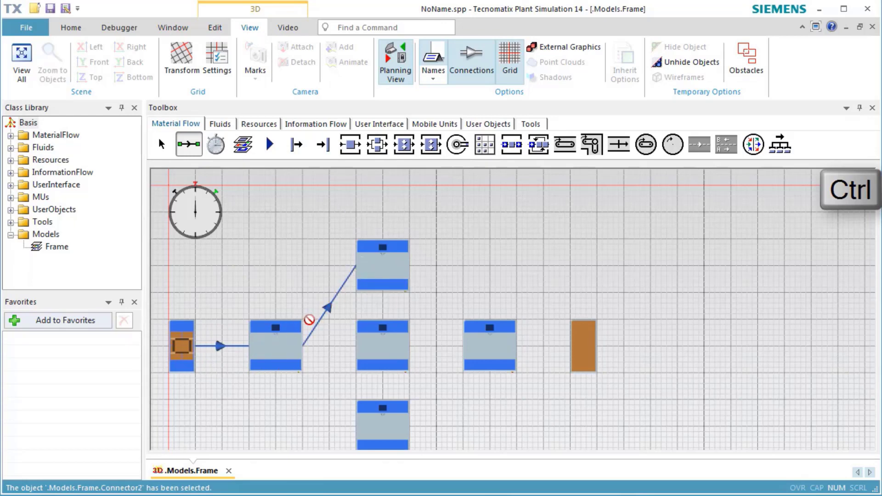
{"action": "left_click", "coordinate": [281, 340], "text": "ctrl"}
{"action": "left_click", "coordinate": [371, 346], "text": "ctrl"}
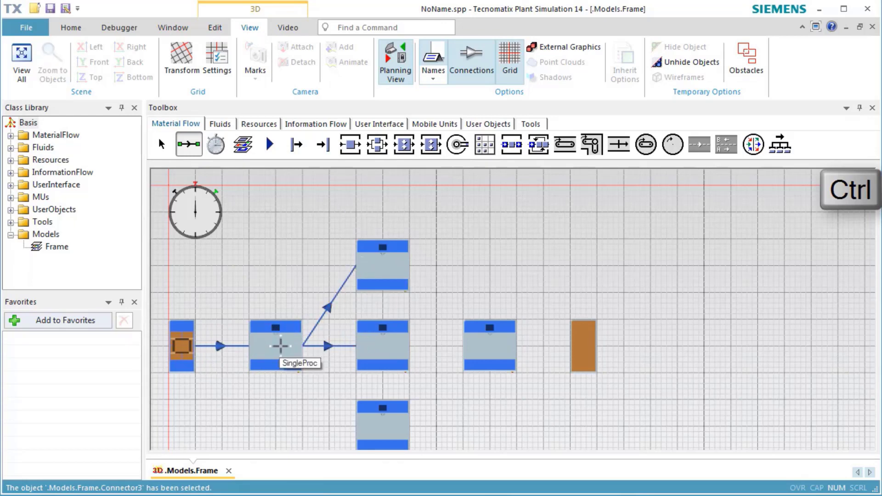
{"action": "left_click", "coordinate": [282, 344], "text": "ctrl"}
{"action": "left_click", "coordinate": [360, 416], "text": "ctrl"}
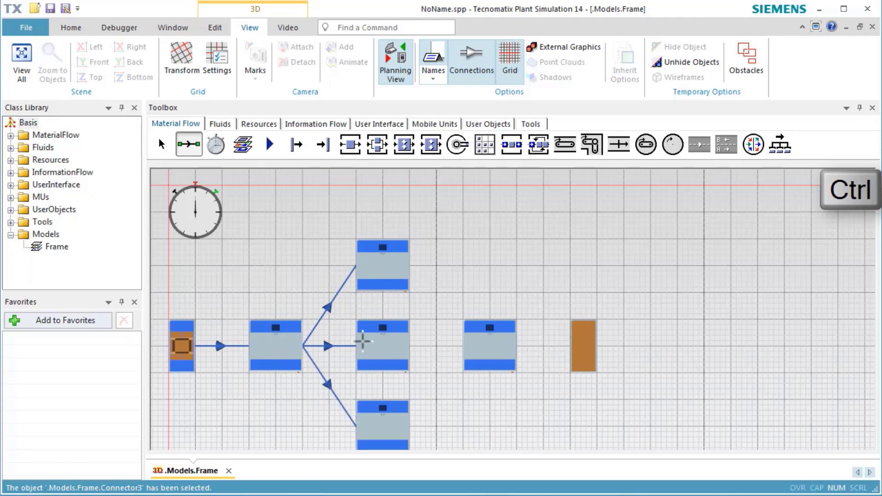
Connect the three parallel stations into the merging station, and that station to the Drain
{"action": "left_click", "coordinate": [370, 257], "text": "ctrl"}
{"action": "left_click", "coordinate": [477, 342], "text": "ctrl"}
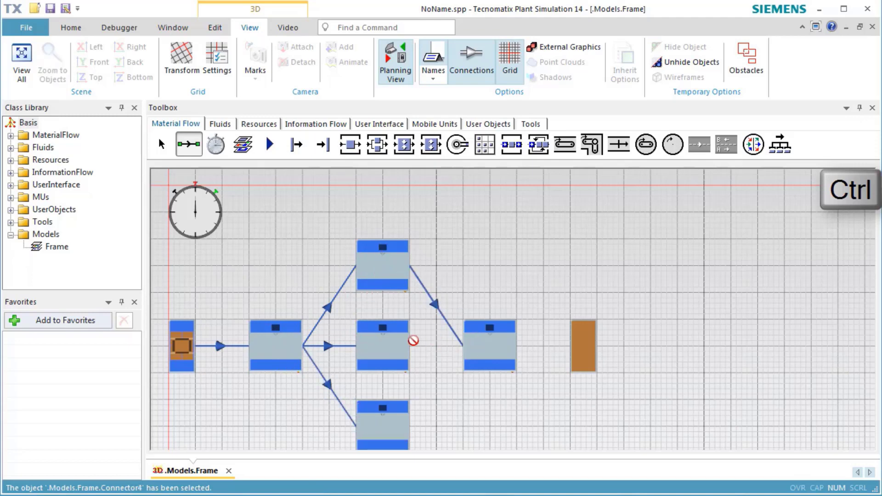
{"action": "left_click", "coordinate": [395, 339], "text": "ctrl"}
{"action": "left_click", "coordinate": [473, 352], "text": "ctrl"}
{"action": "left_click", "coordinate": [388, 412], "text": "ctrl"}
{"action": "left_click", "coordinate": [473, 351], "text": "ctrl"}
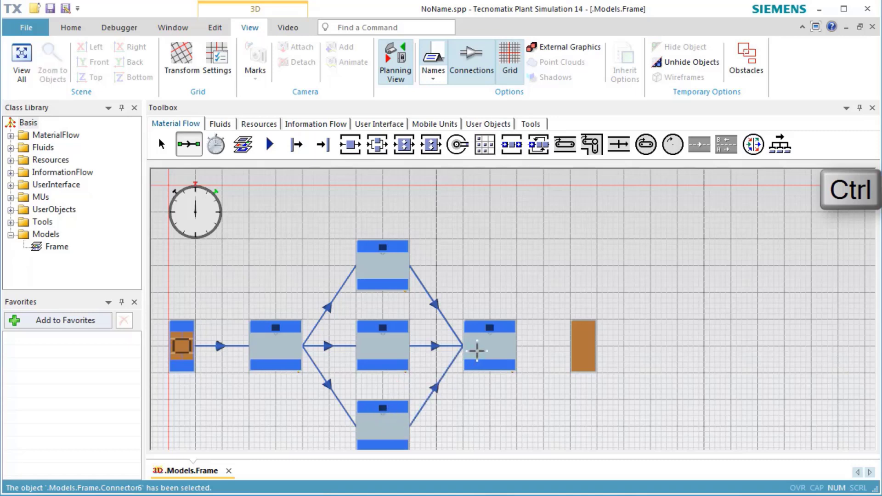
{"action": "left_click", "coordinate": [486, 351], "text": "ctrl"}
{"action": "left_click", "coordinate": [582, 351], "text": "ctrl"}
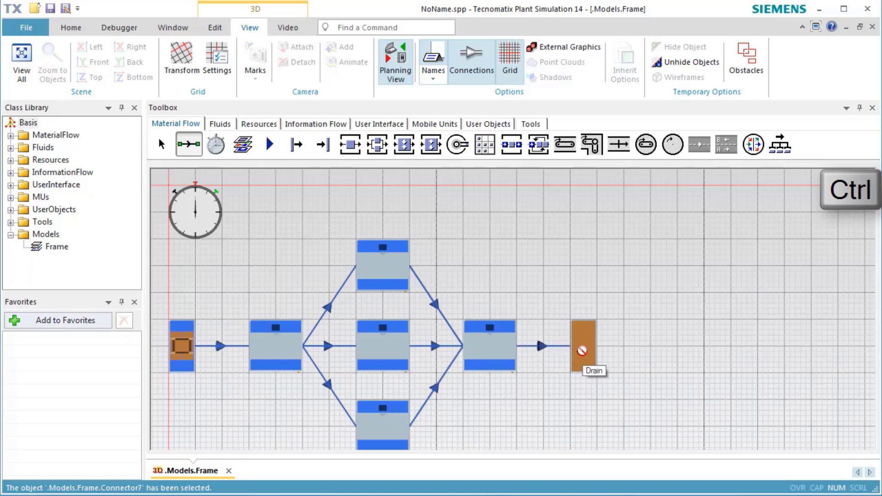
{"action": "right_click", "coordinate": [581, 351]}
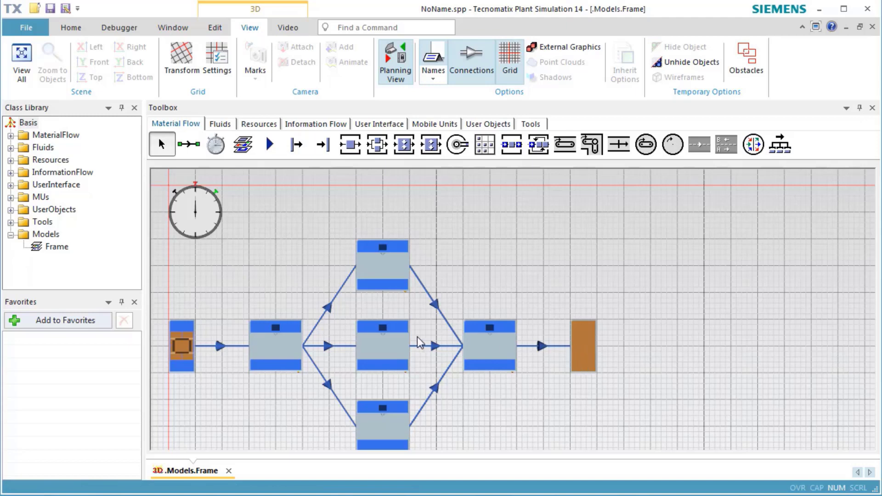
Change SingleProc2's processing time from 1:00 to 4:00 and confirm
{"action": "double_click", "coordinate": [394, 350]}
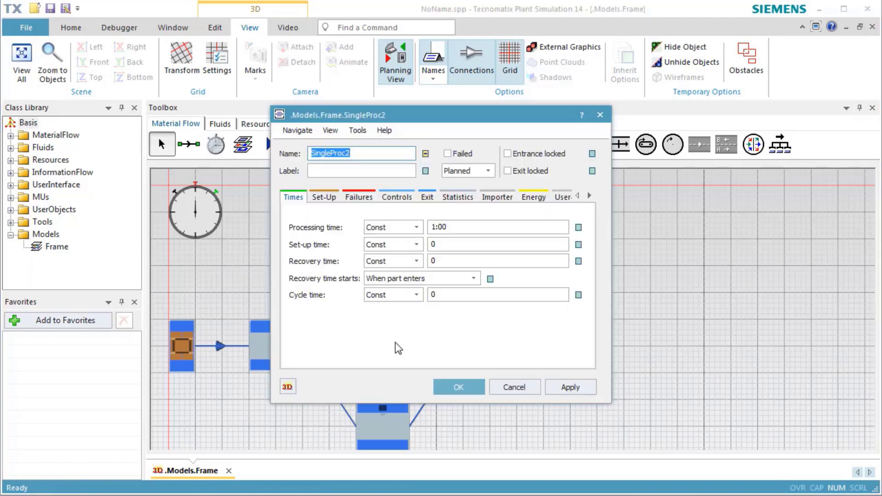
{"action": "left_click", "coordinate": [467, 227]}
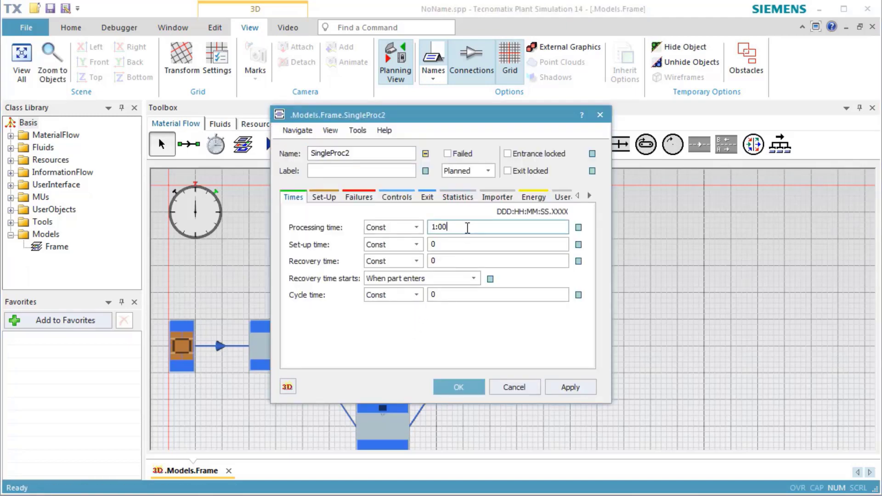
{"action": "type", "text": "4:00"}
{"action": "left_click", "coordinate": [460, 388]}
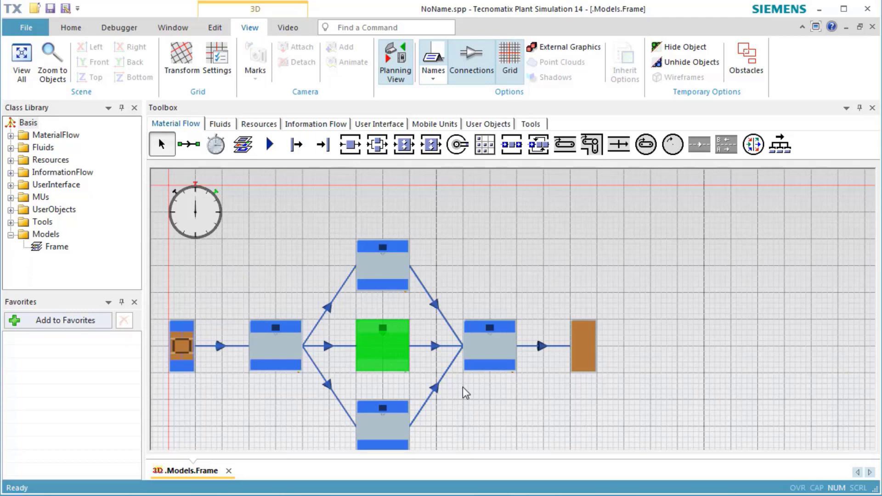
Set SingleProc's exit strategy to Percentage and apply it
{"action": "double_click", "coordinate": [288, 356]}
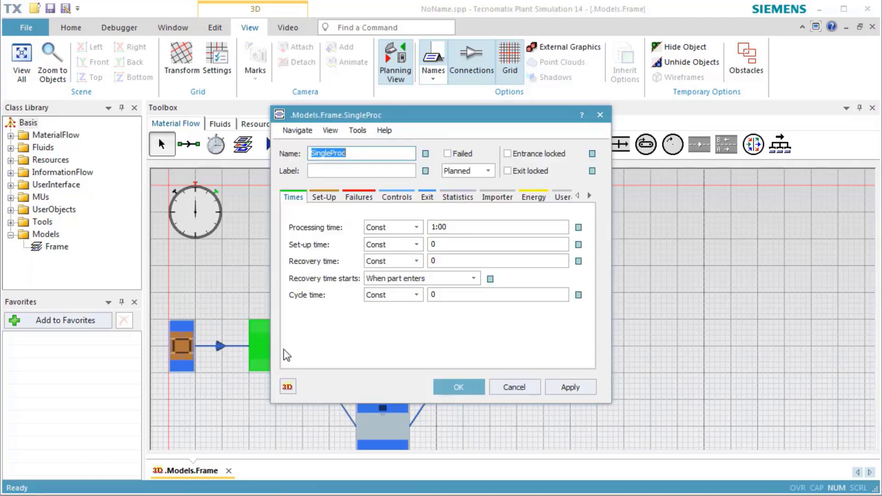
{"action": "left_click", "coordinate": [426, 199]}
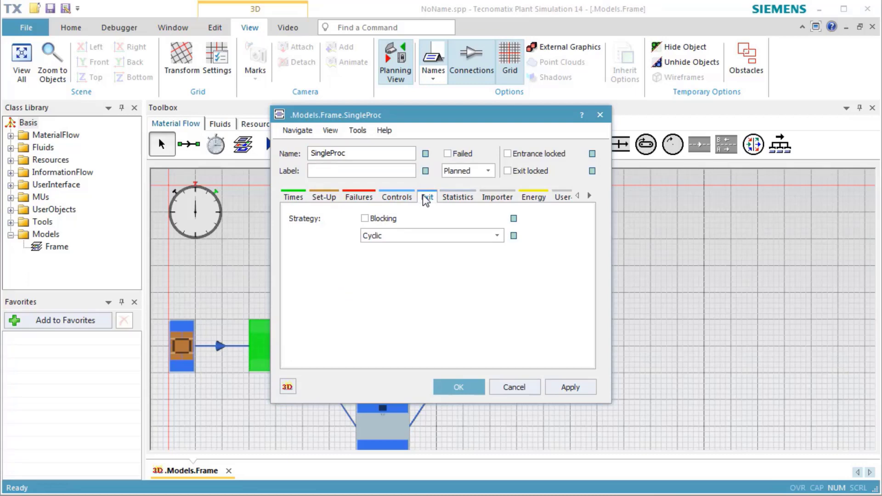
{"action": "left_click", "coordinate": [392, 237]}
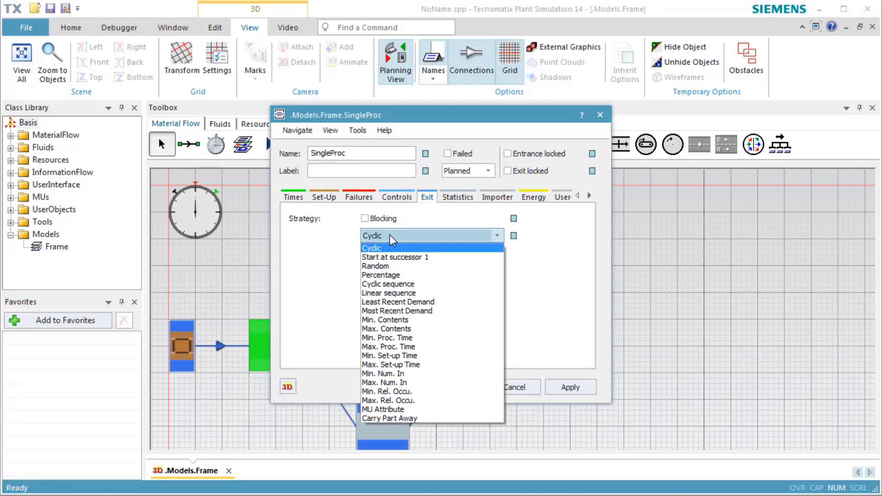
{"action": "left_click", "coordinate": [392, 276]}
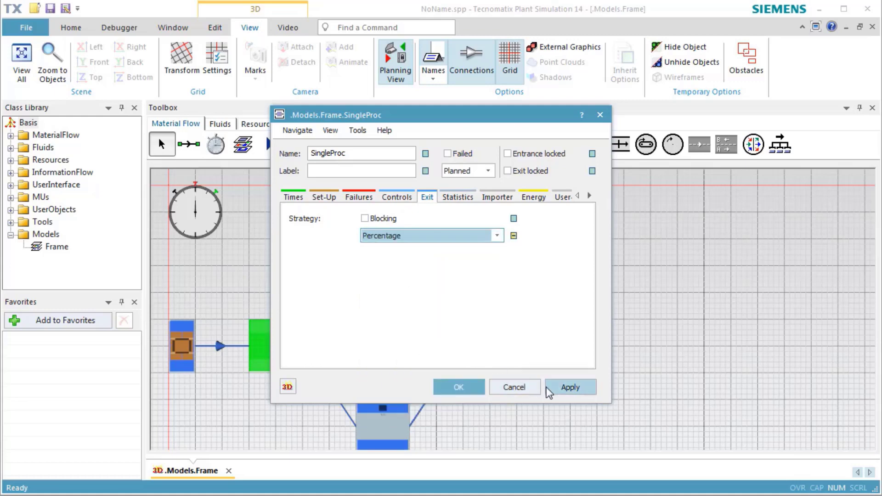
{"action": "left_click", "coordinate": [558, 394]}
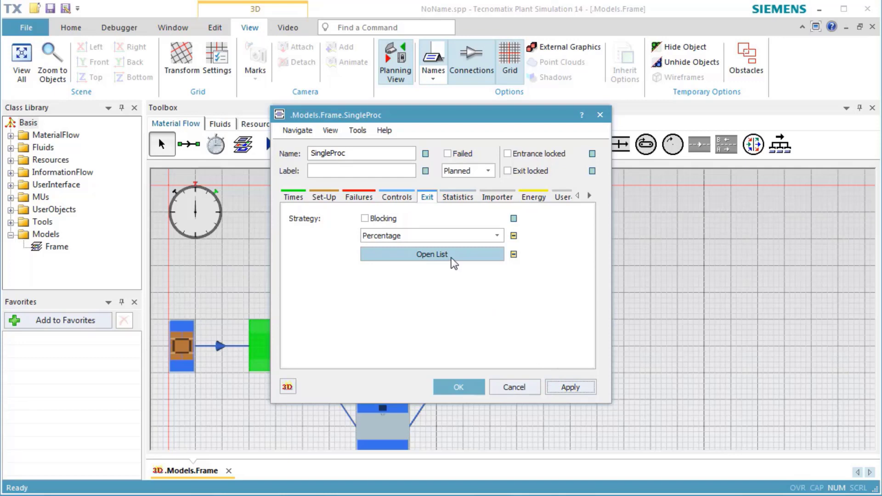
Fill SingleProc's exit percentage list with 20, 30 and 50 and confirm it
{"action": "left_click", "coordinate": [454, 263]}
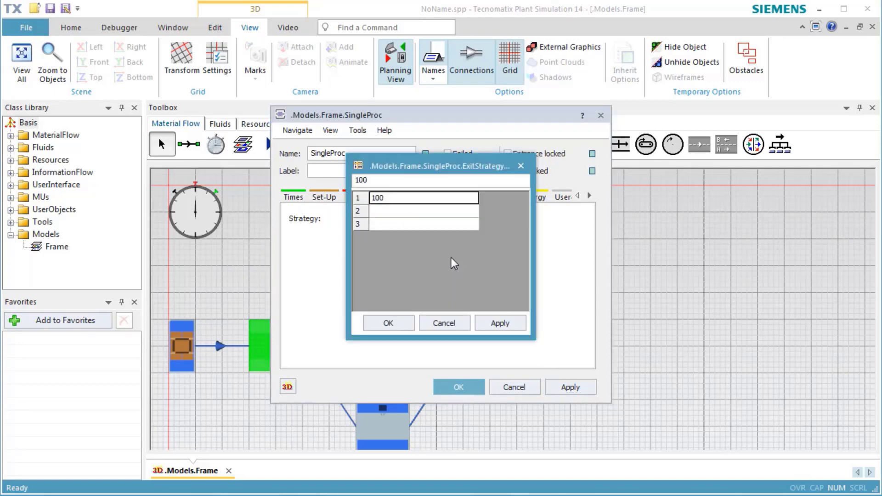
{"action": "left_click", "coordinate": [424, 198]}
{"action": "double_click", "coordinate": [424, 198]}
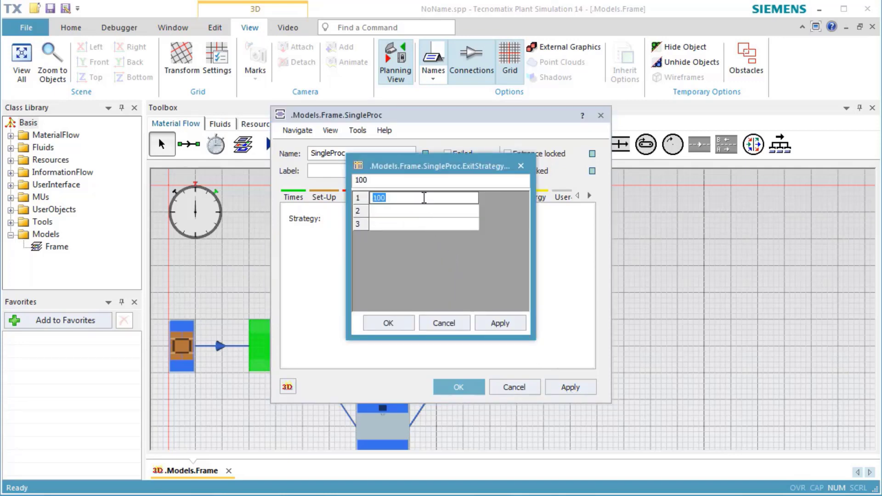
{"action": "type", "text": "20"}
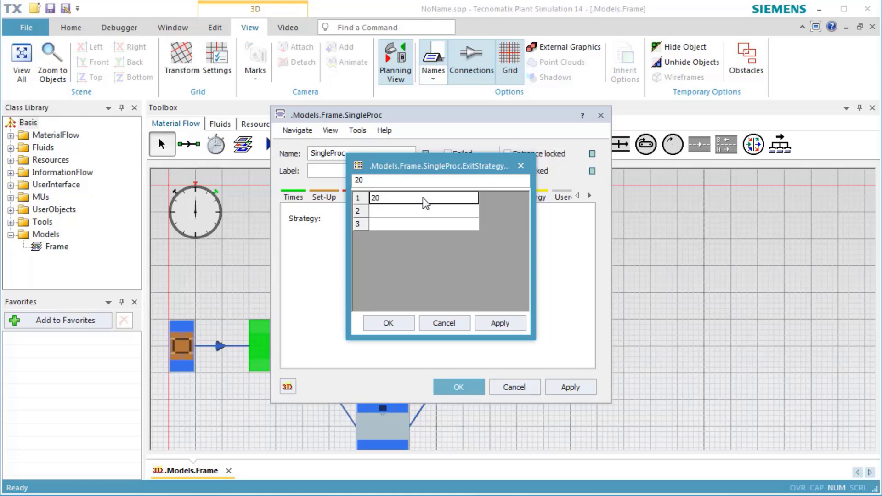
{"action": "key", "text": "Return"}
{"action": "type", "text": "3"}
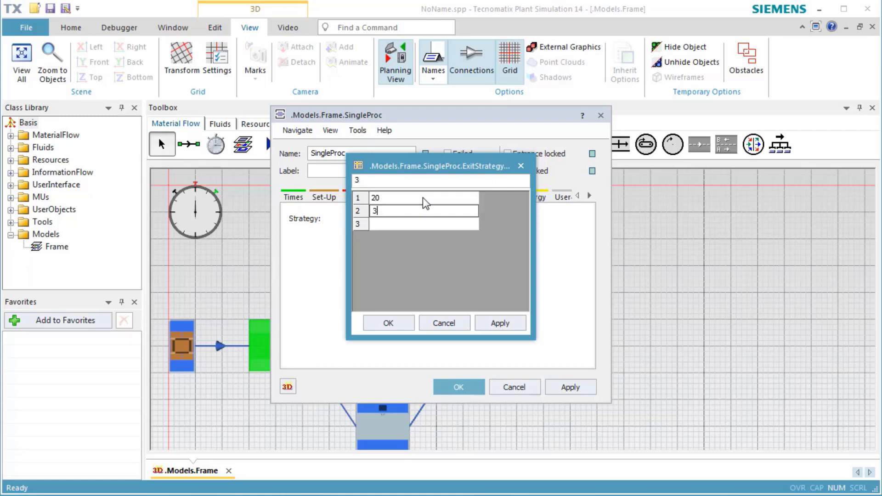
{"action": "type", "text": "0"}
{"action": "key", "text": "Return"}
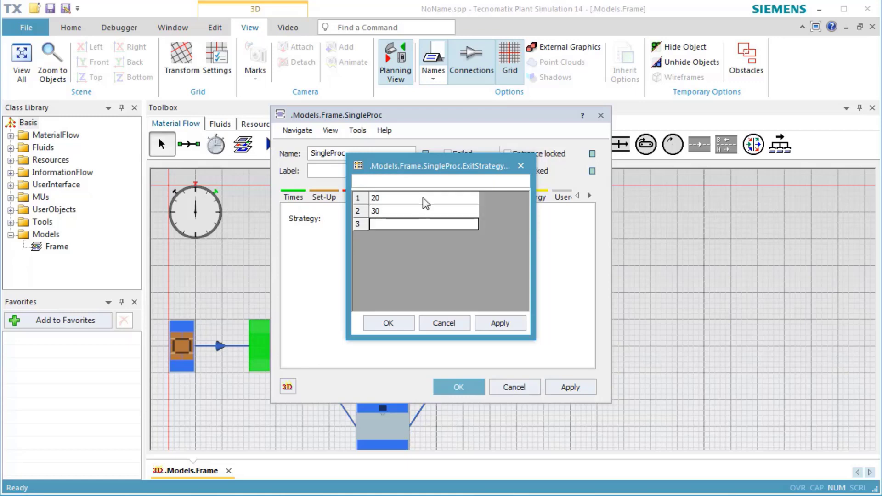
{"action": "type", "text": "50"}
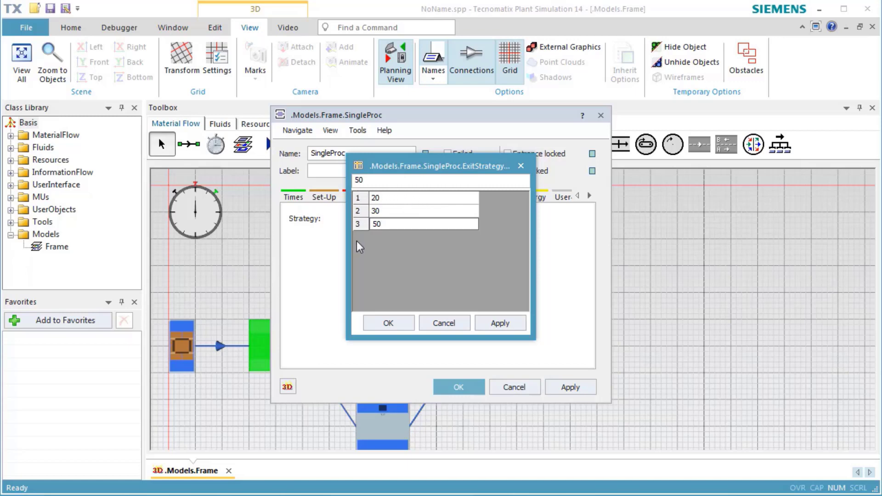
{"action": "left_click", "coordinate": [374, 324]}
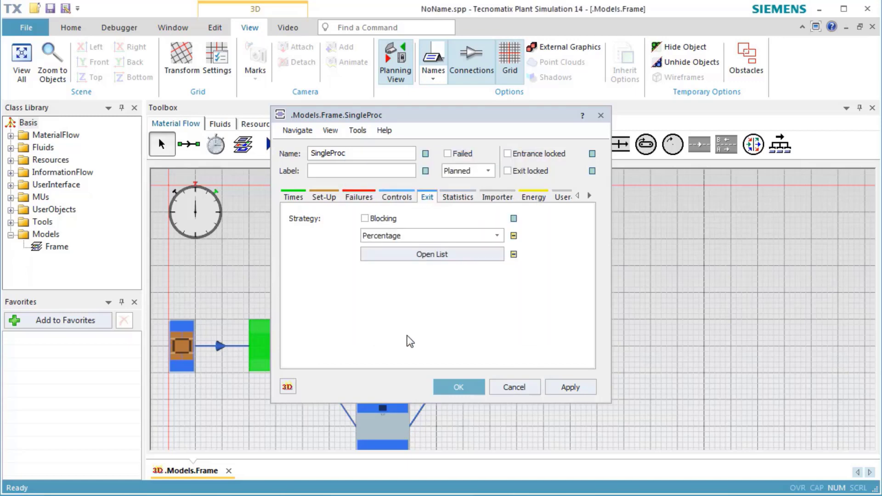
Make SingleProc's Percentage exit strategy blocking and close its settings with OK
{"action": "left_click", "coordinate": [366, 218]}
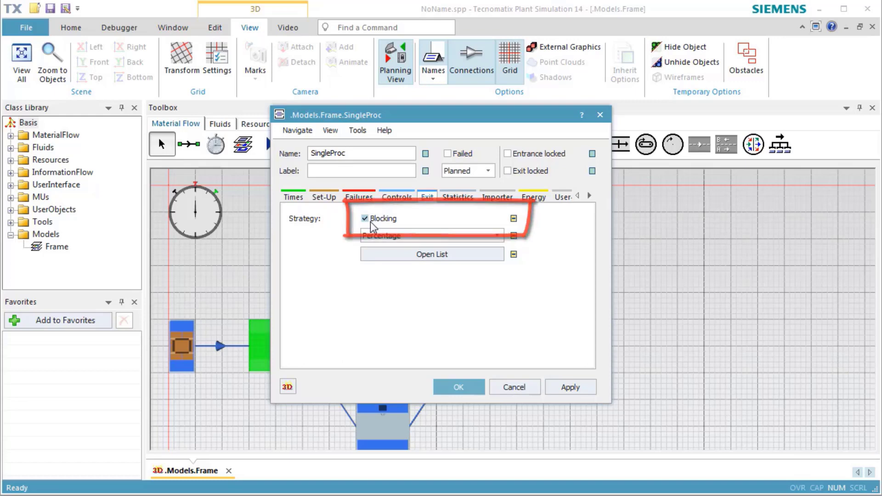
{"action": "left_click", "coordinate": [446, 390]}
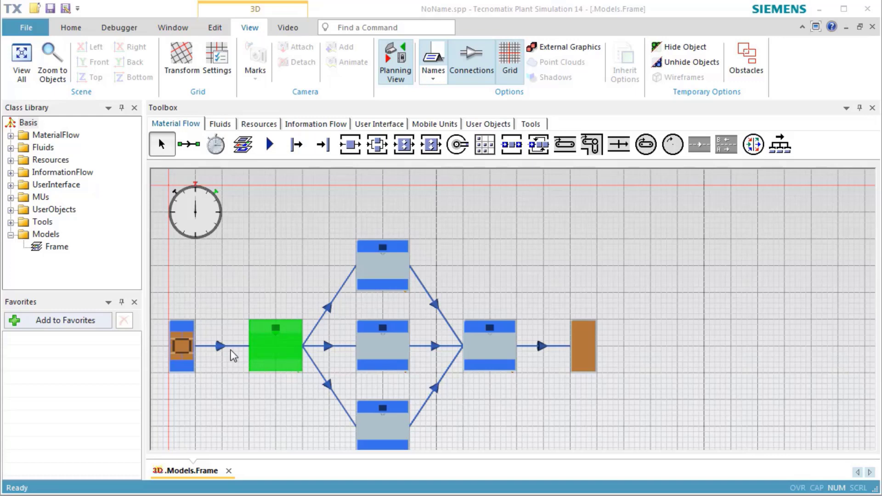
Set the Source's time of creation to Number Adjustable with an amount of 1000
{"action": "left_click", "coordinate": [186, 352]}
{"action": "double_click", "coordinate": [186, 352]}
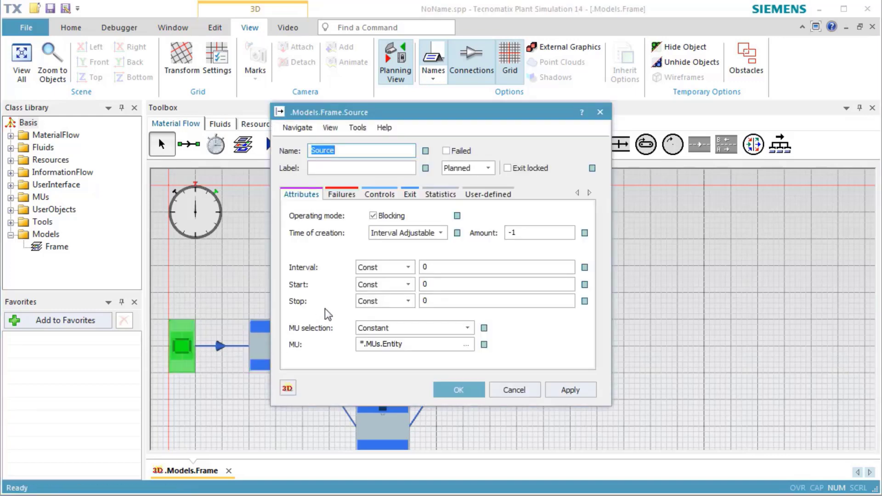
{"action": "left_click", "coordinate": [412, 239]}
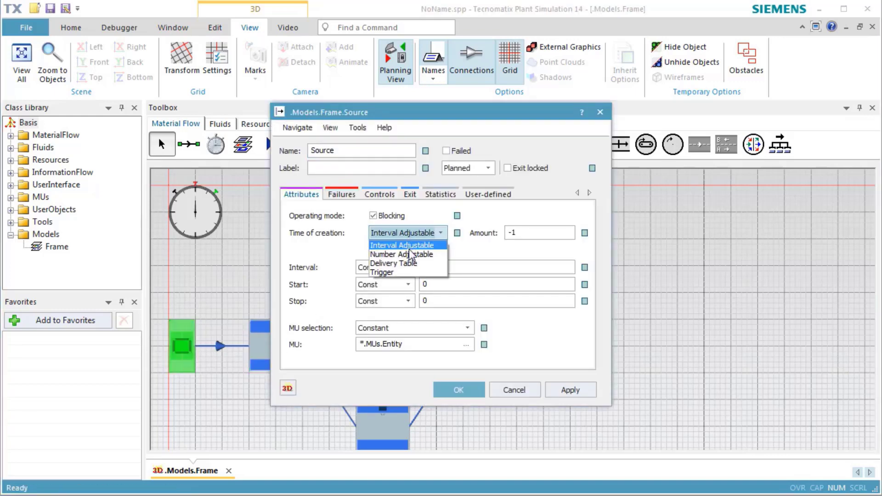
{"action": "left_click", "coordinate": [411, 254]}
{"action": "left_click", "coordinate": [537, 230]}
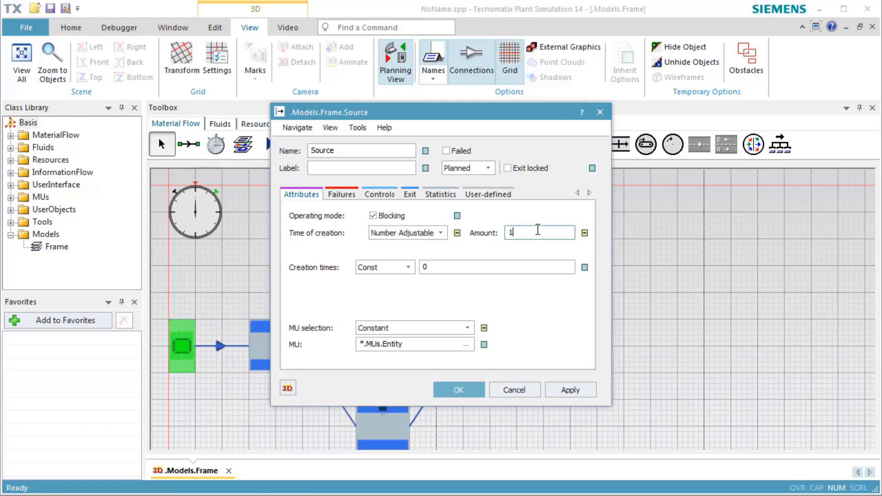
{"action": "type", "text": "000"}
{"action": "left_click", "coordinate": [471, 393]}
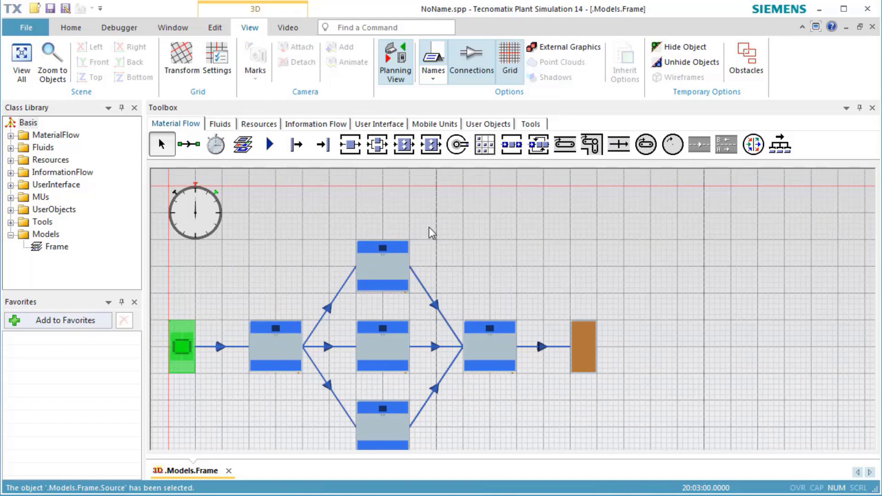
Turn off Planning View, reset and run the simulation, then report on the three parallel stations
{"action": "left_click", "coordinate": [396, 74]}
{"action": "left_click", "coordinate": [79, 29]}
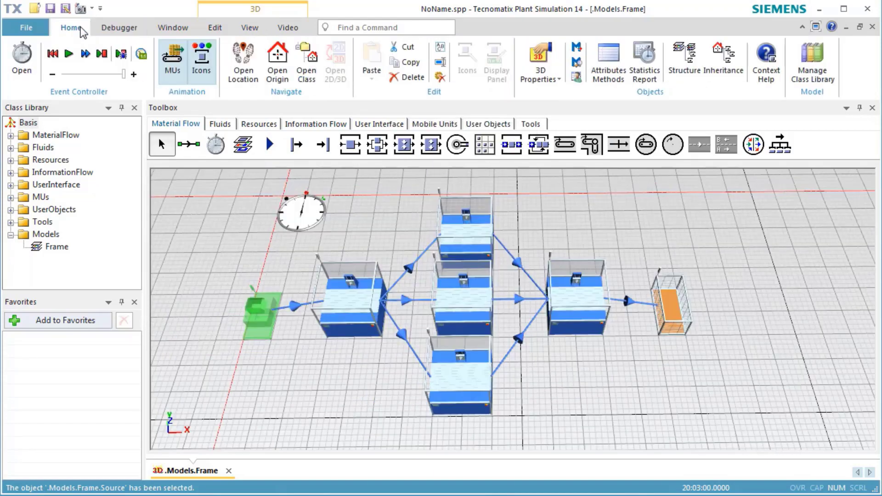
{"action": "left_click", "coordinate": [52, 53]}
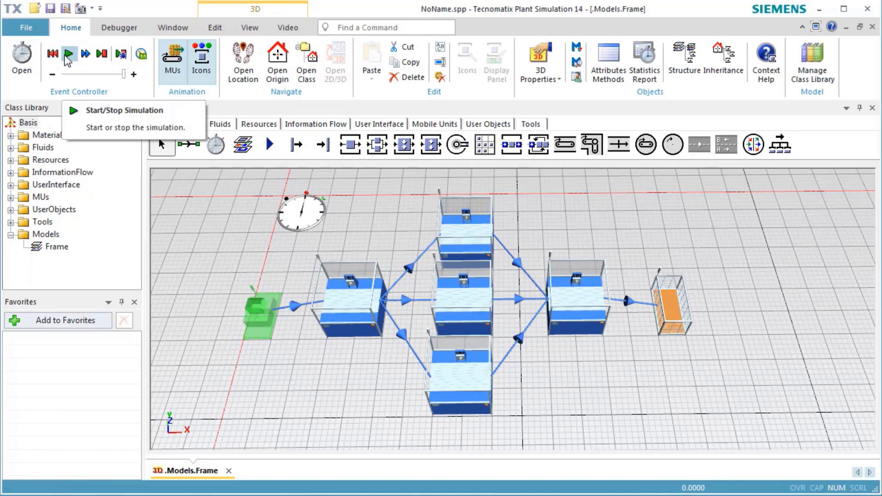
{"action": "left_click", "coordinate": [66, 56]}
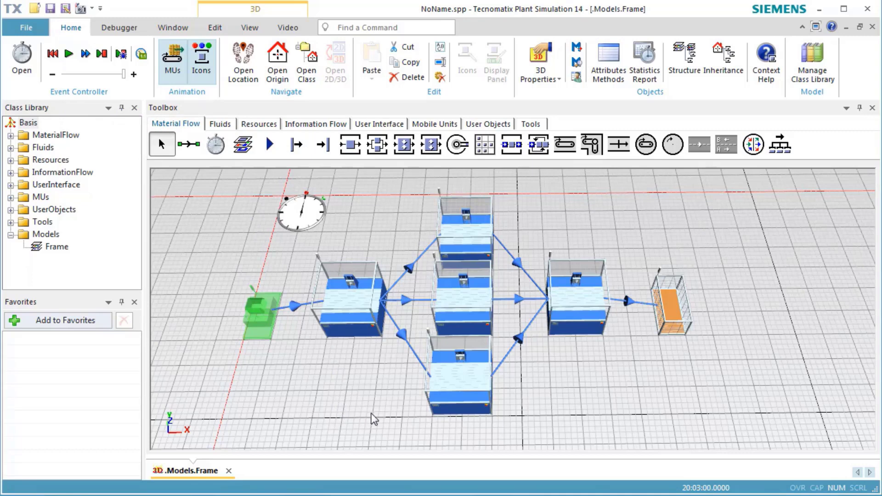
{"action": "left_click_drag", "start_coordinate": [374, 418], "coordinate": [513, 213]}
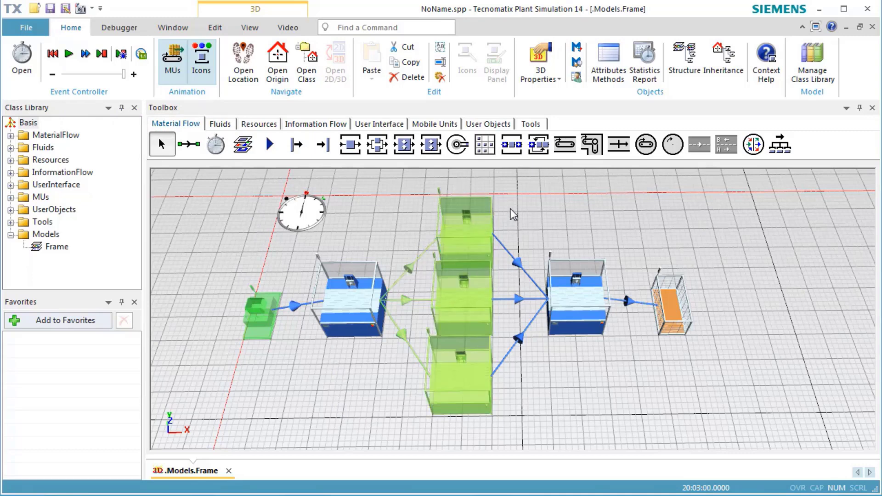
{"action": "key", "text": "F6"}
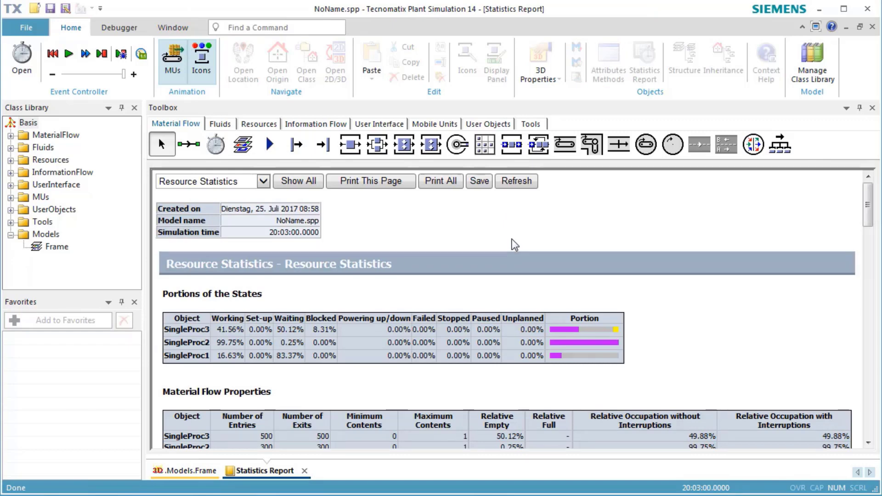
Check the parallel stations' 200, 300 and 500 entries, then close the Statistics Report
{"action": "scroll", "coordinate": [525, 291], "scroll_direction": "down", "scroll_amount": 3}
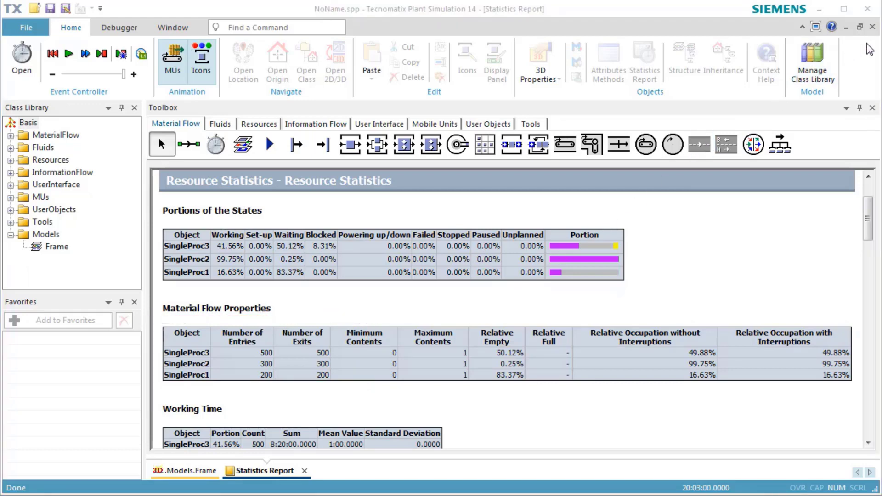
{"action": "left_click", "coordinate": [872, 27]}
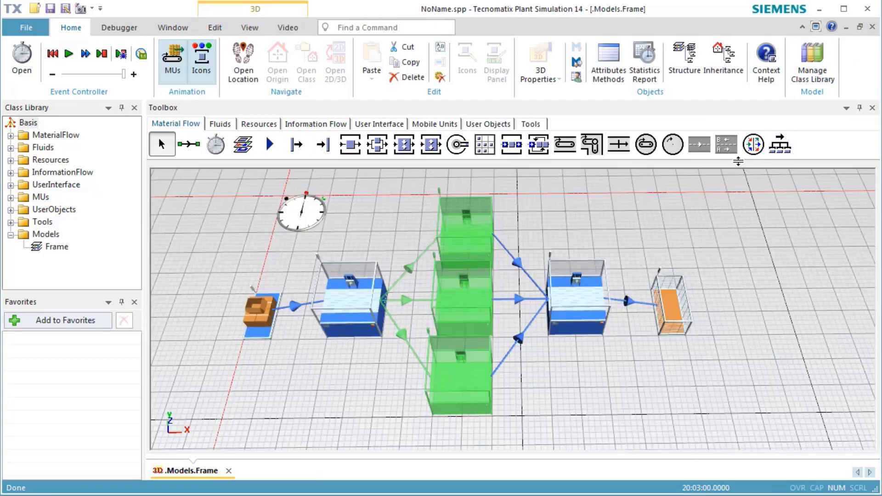
Uncheck Blocking in the first SingleProc's Exit tab for its Percentage exit strategy
{"action": "double_click", "coordinate": [369, 306]}
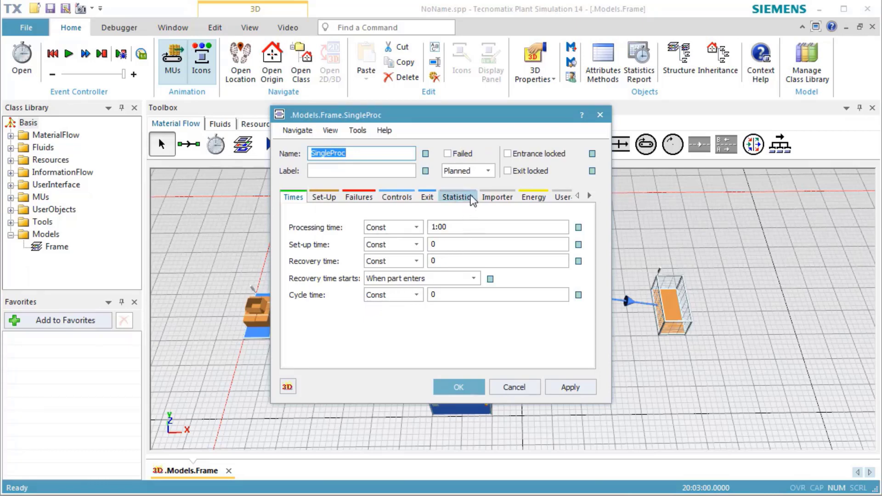
{"action": "left_click", "coordinate": [435, 197]}
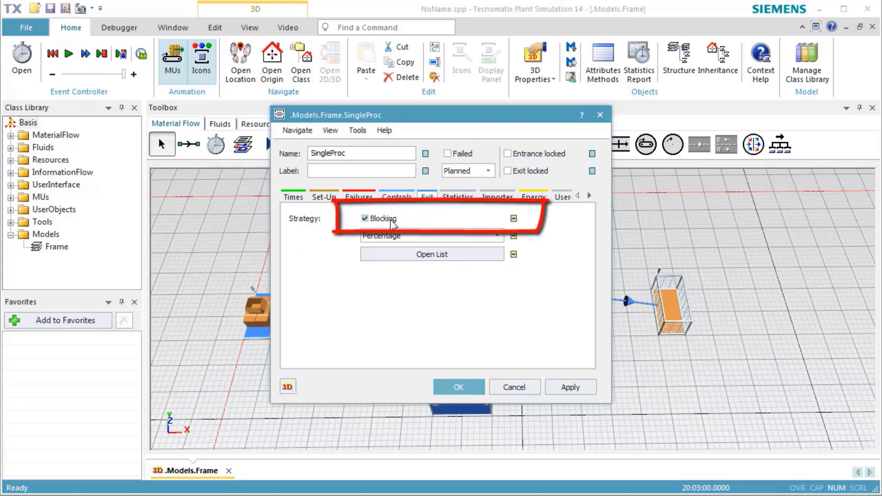
{"action": "left_click", "coordinate": [444, 389]}
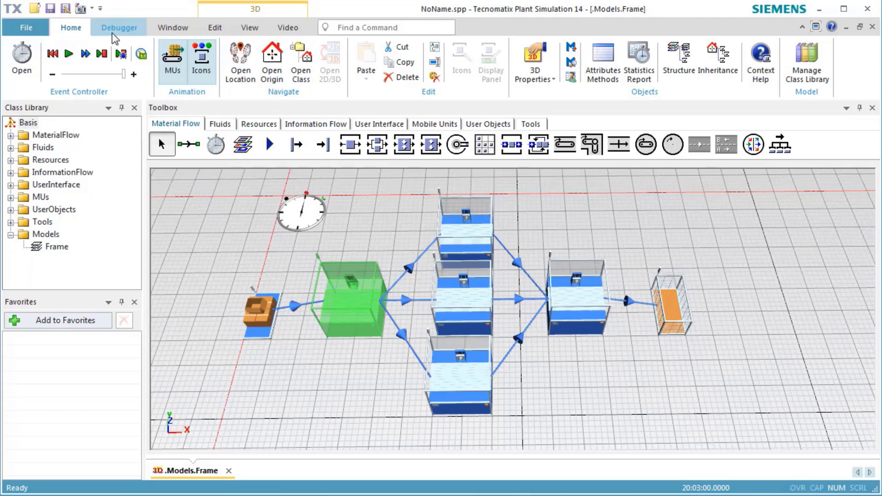
Reset and rerun the simulation, then report statistics for the three parallel SingleProcs
{"action": "left_click", "coordinate": [54, 53]}
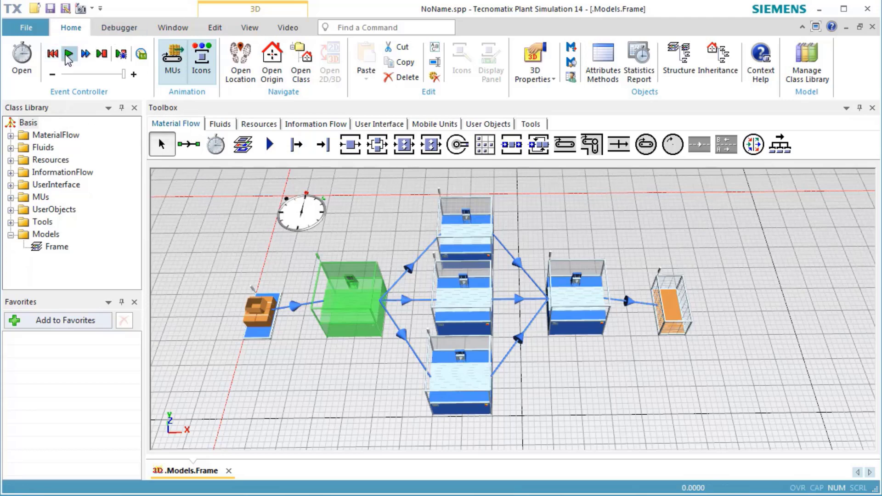
{"action": "left_click", "coordinate": [68, 55]}
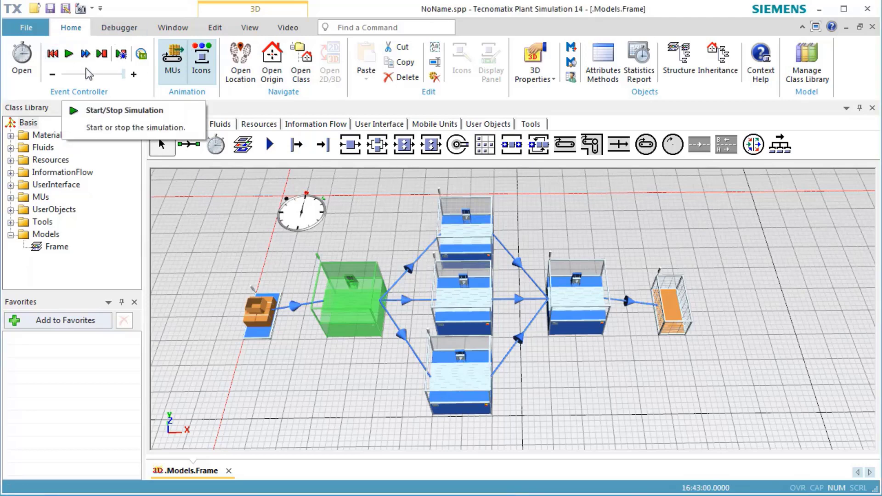
{"action": "left_click_drag", "start_coordinate": [406, 422], "coordinate": [489, 200]}
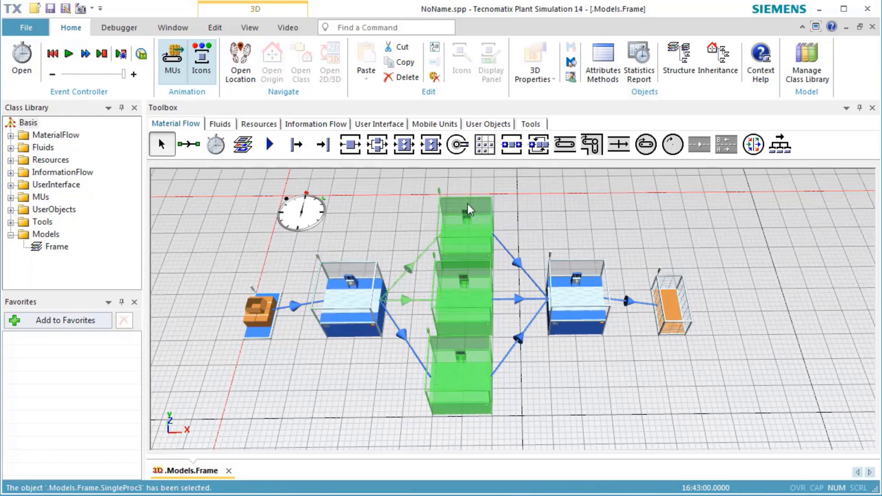
{"action": "key", "text": "F6"}
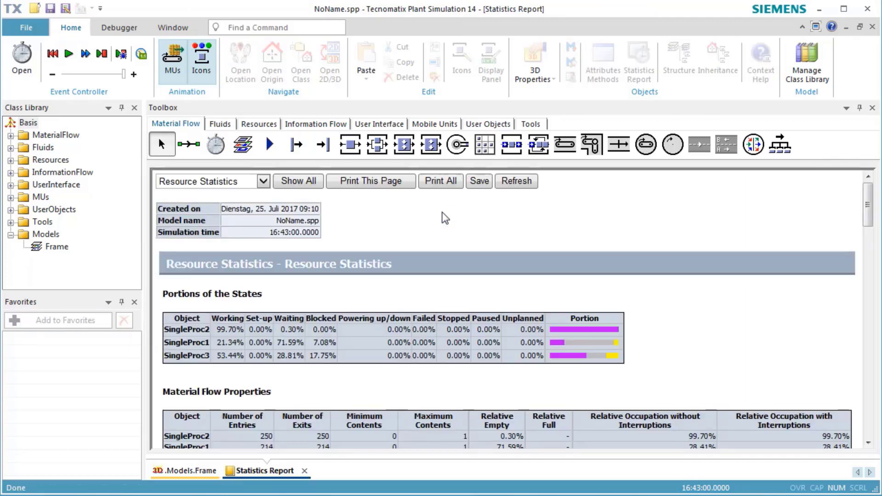
Scroll to the Material Flow table showing 214, 250 and 536 parts per parallel station
{"action": "left_click_drag", "start_coordinate": [867, 208], "coordinate": [870, 236]}
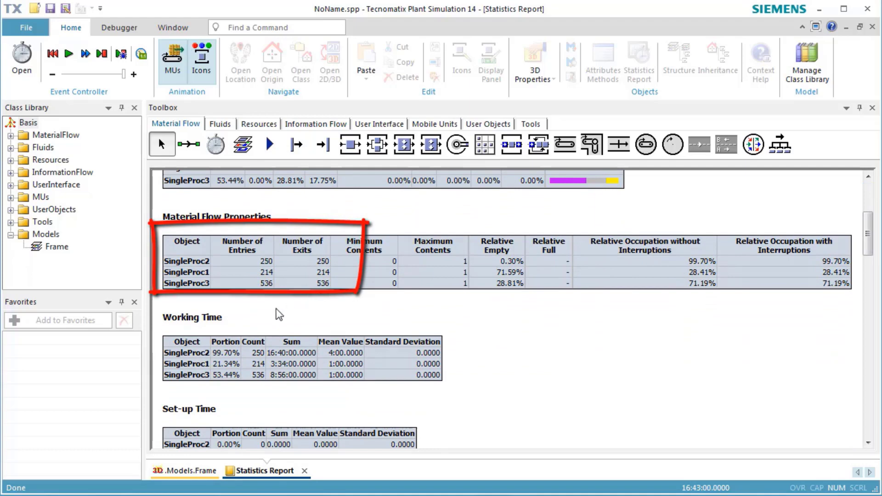